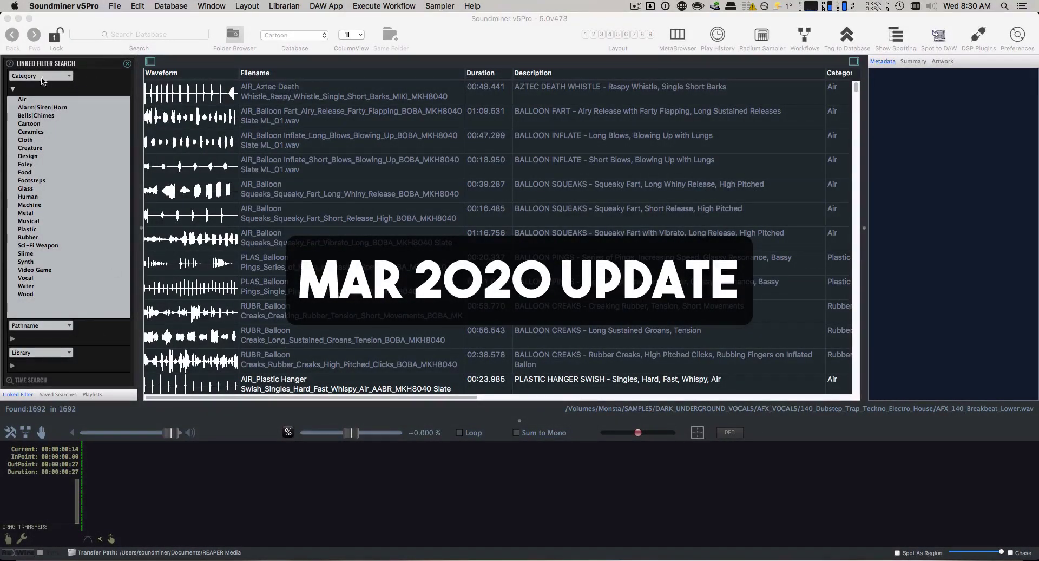
# Step: Run a time search for sounds less than 10 seconds long, leaving 267 of 1692 files
pyautogui.click(22, 383)
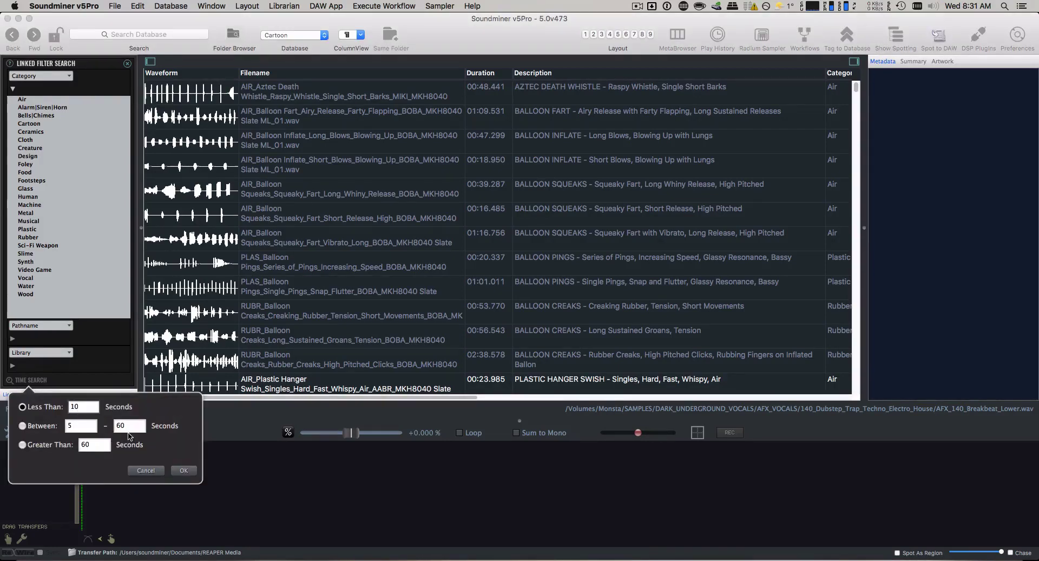
pyautogui.click(184, 470)
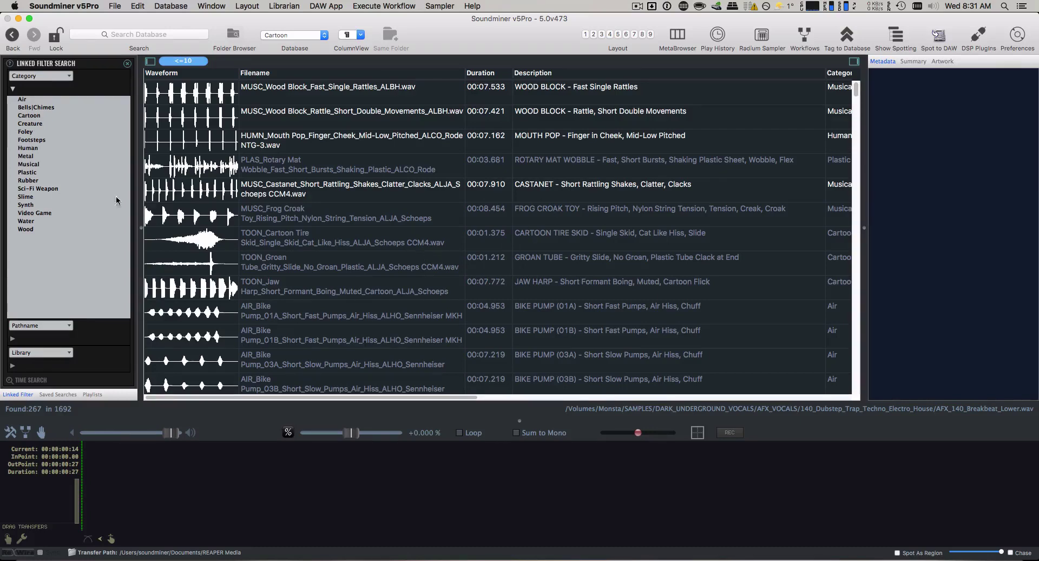
# Step: Filter the results to the Slime category
pyautogui.click(38, 197)
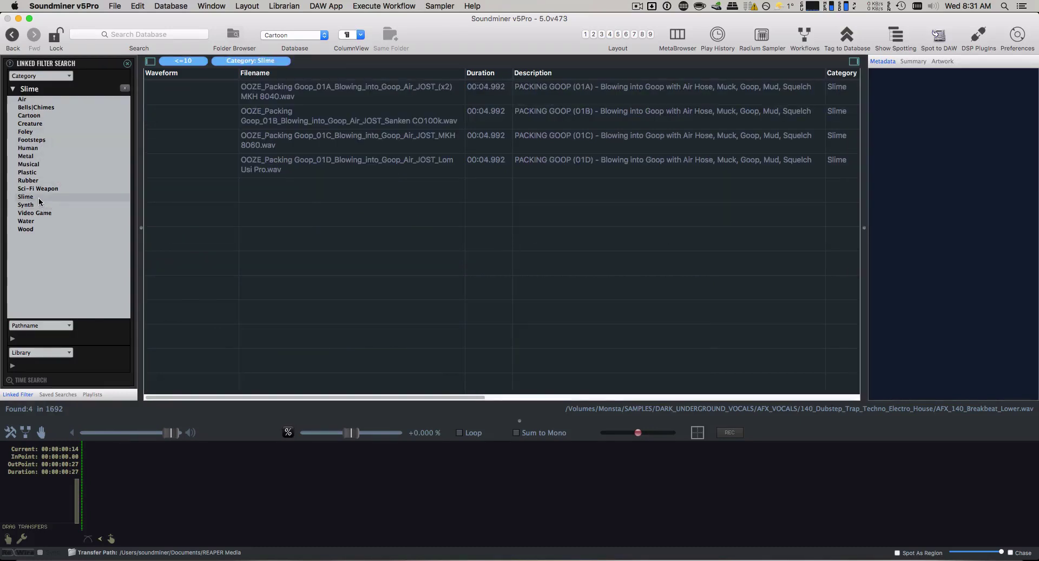
pyautogui.hscroll(10, 343, 179)
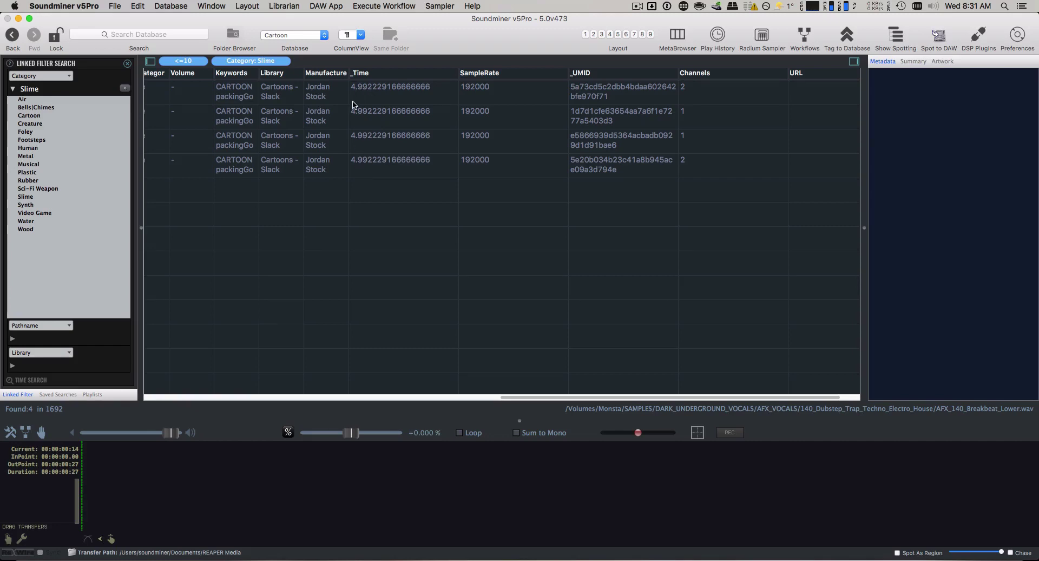
pyautogui.hscroll(-10, 366, 124)
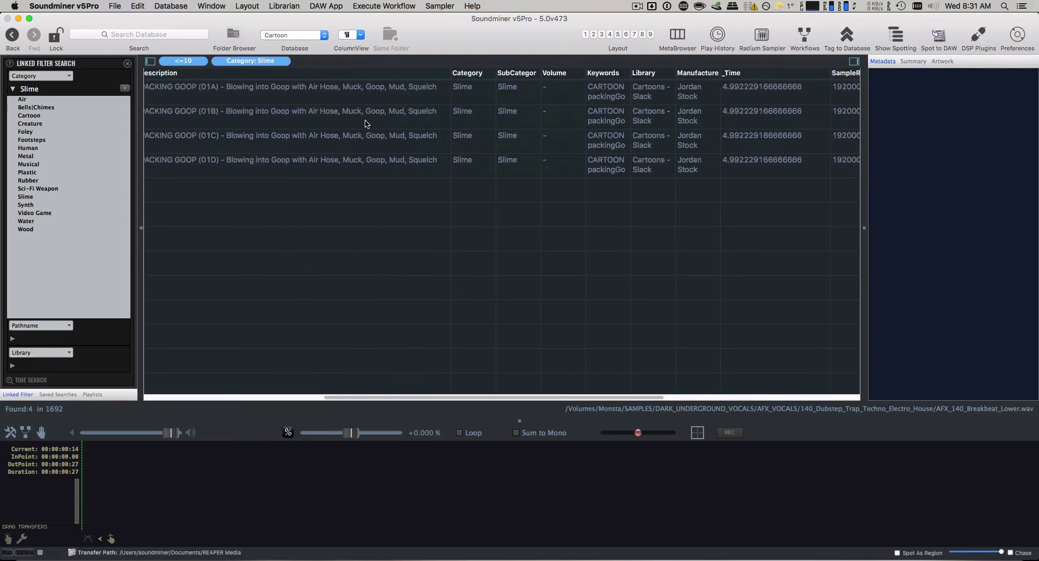
pyautogui.hscroll(-3, 365, 124)
# Step: Remove the <=10 second duration filter so all 30 Slime sounds show
pyautogui.moveTo(204, 65)
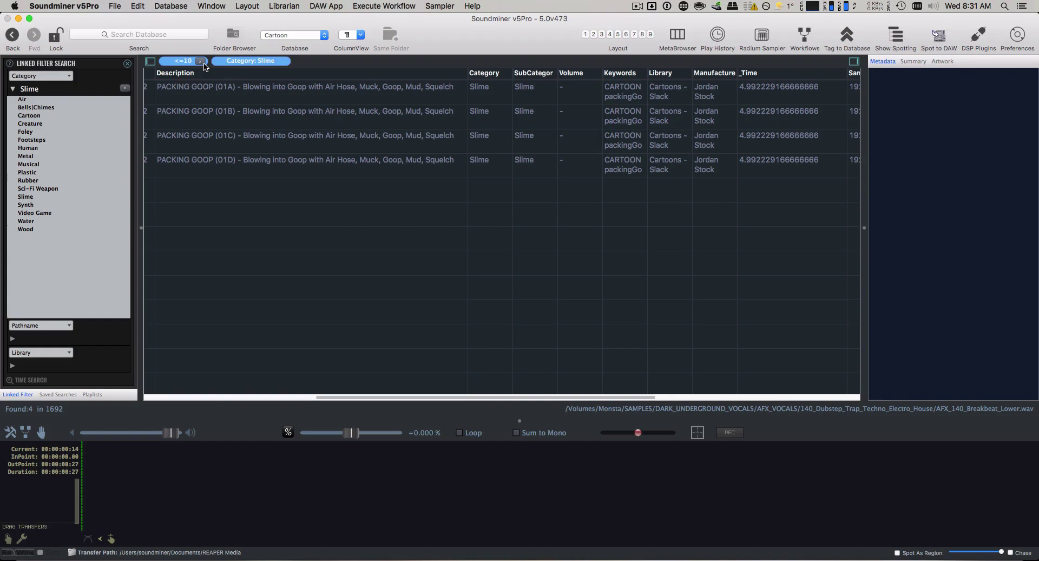
pyautogui.click(202, 62)
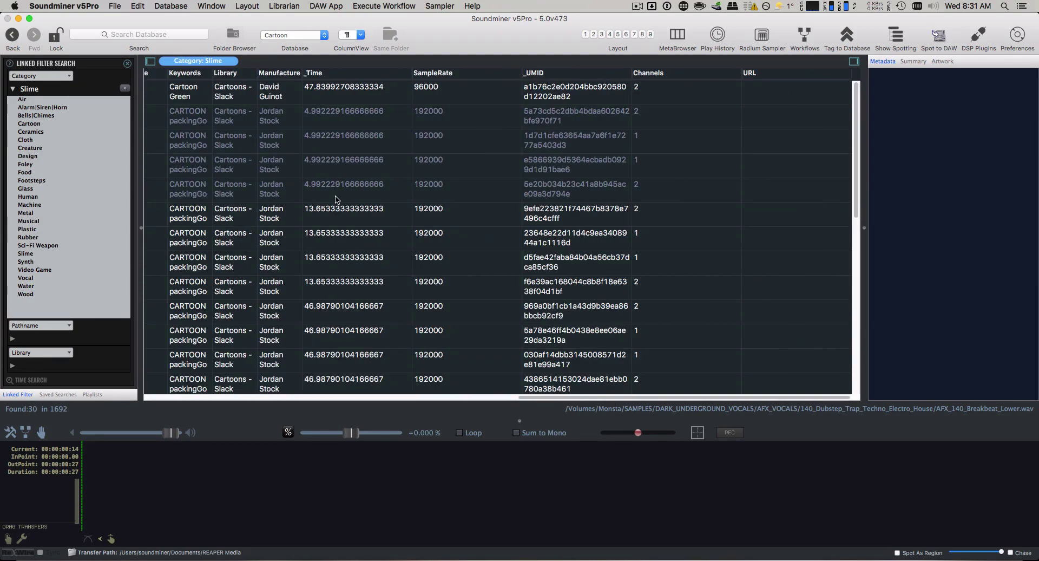
pyautogui.scroll(-10, 325, 190)
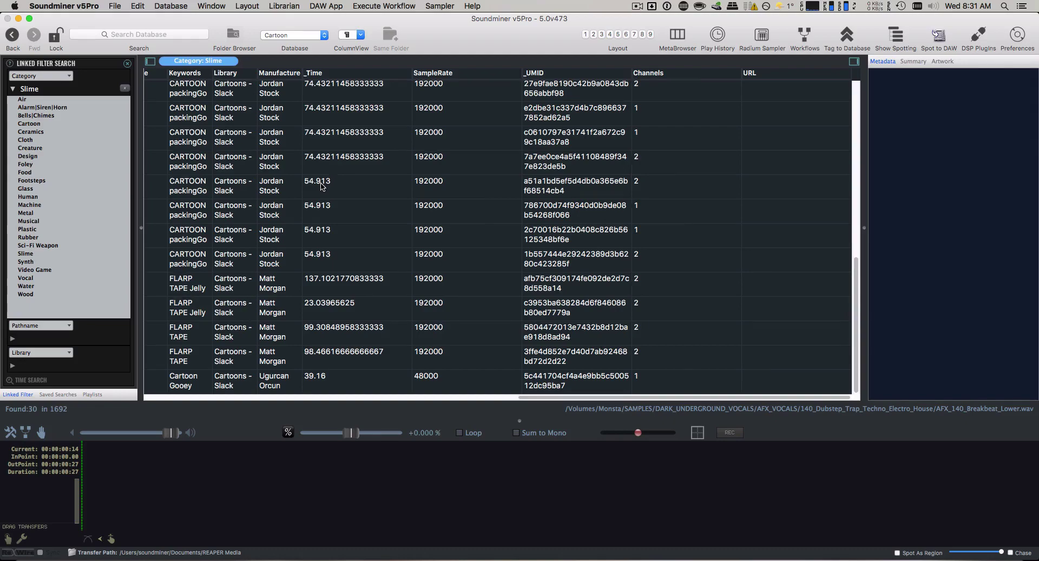
pyautogui.hscroll(-10, 322, 187)
pyautogui.scroll(10, 322, 187)
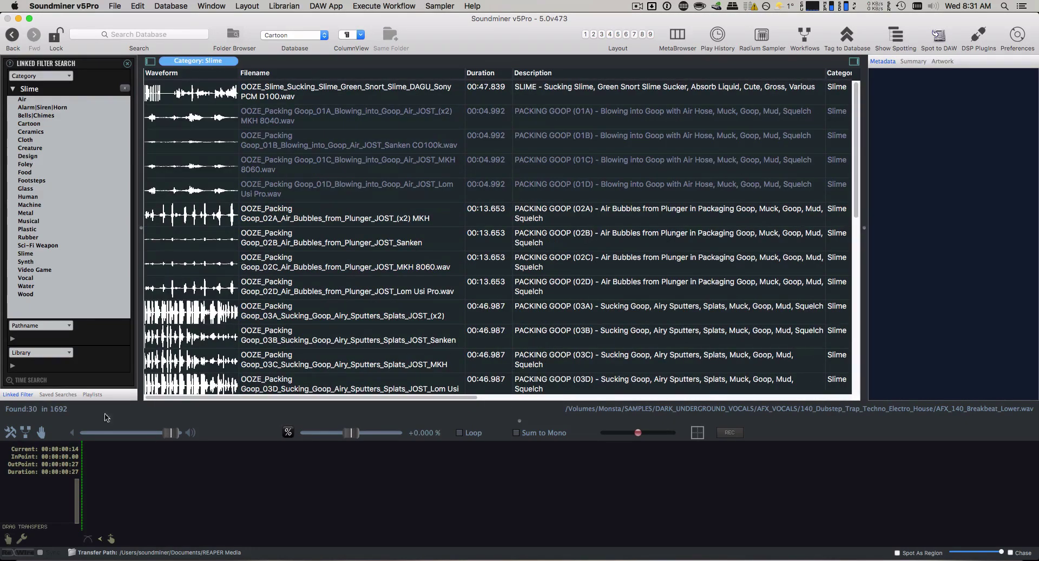
pyautogui.click(19, 379)
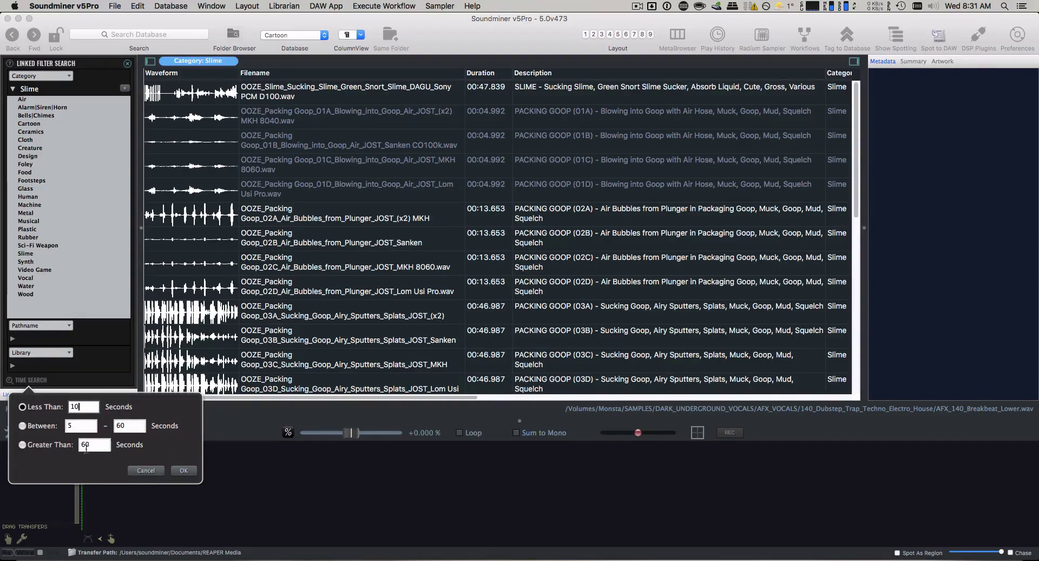
pyautogui.click(146, 471)
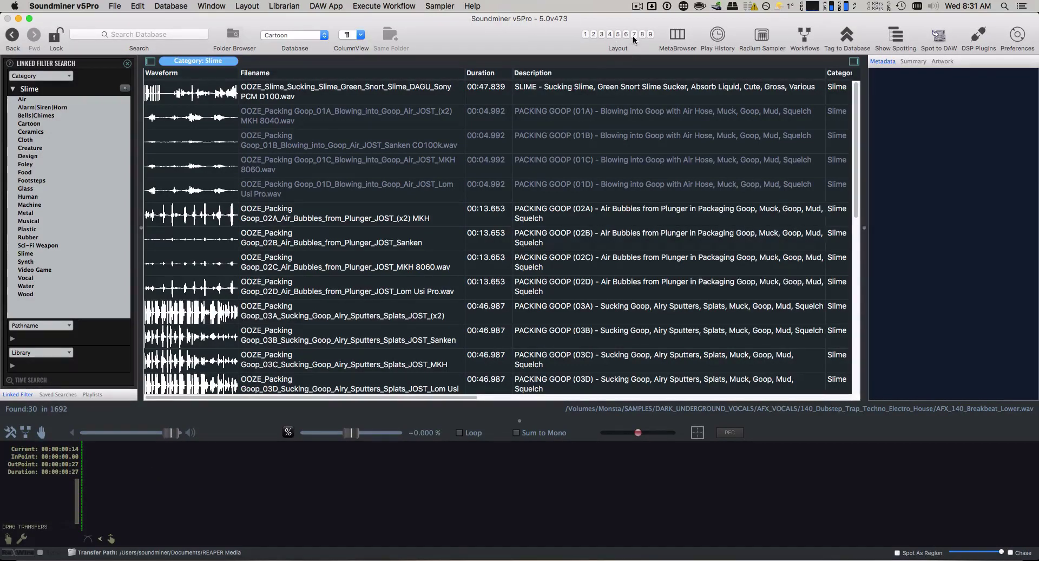
# Step: Rename layout slot 4 to 'hard fx'
pyautogui.click(253, 7)
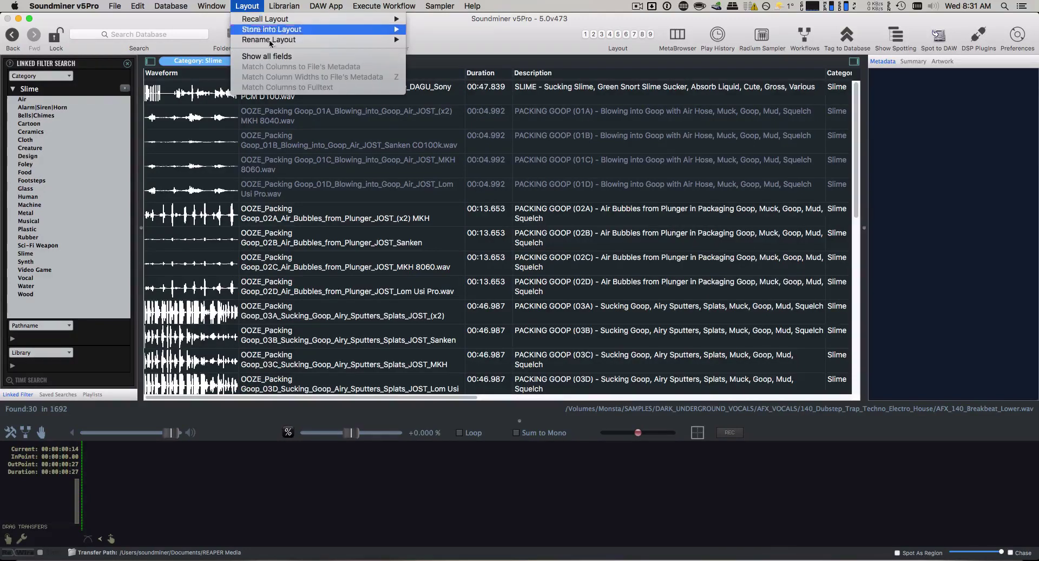
pyautogui.moveTo(272, 43)
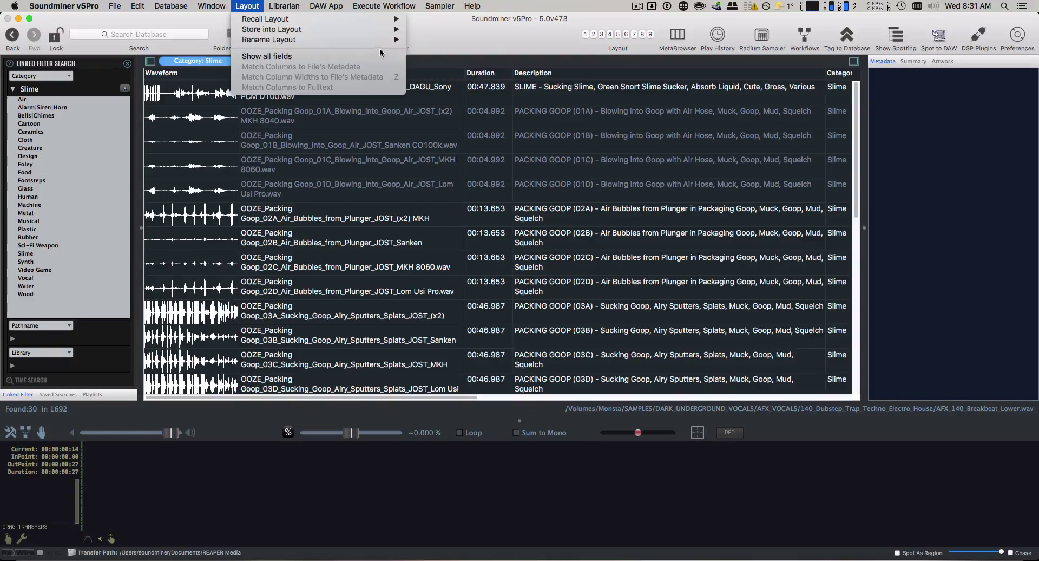
pyautogui.click(434, 70)
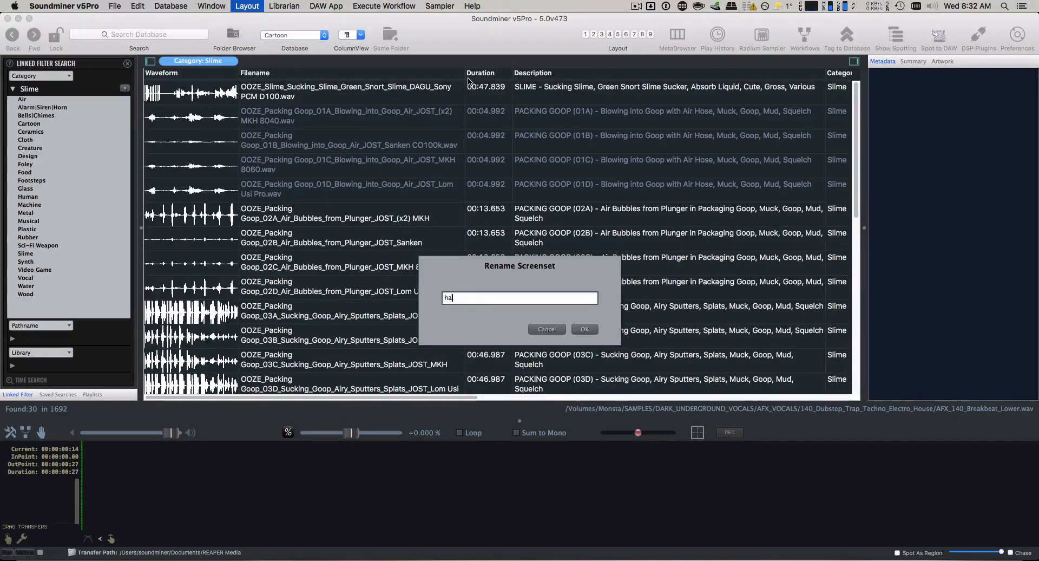
pyautogui.write('hard drive')
pyautogui.press('Return')
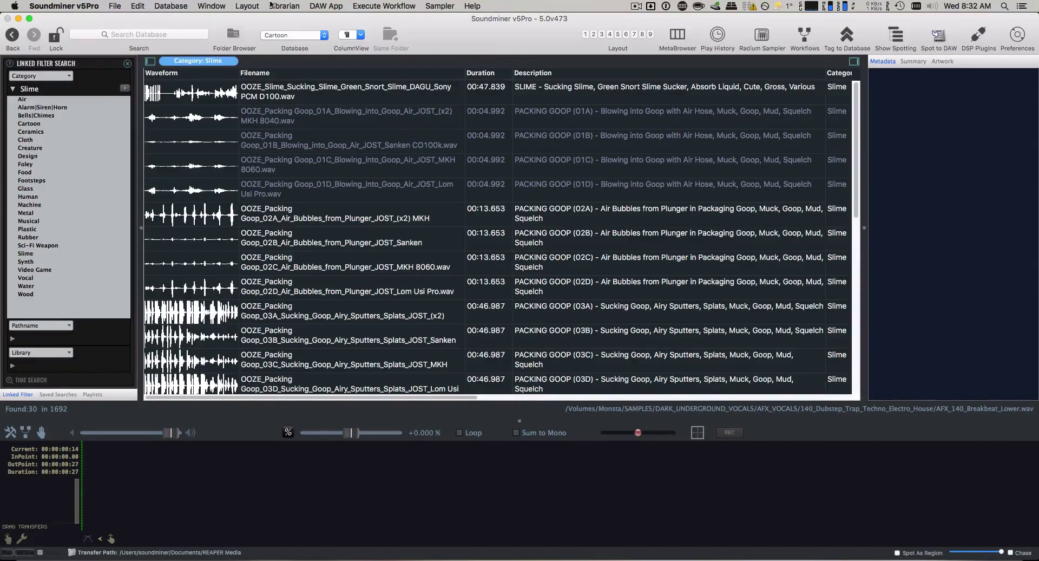
# Step: Recall layout 4 - hard fx
pyautogui.click(280, 6)
pyautogui.moveTo(248, 6)
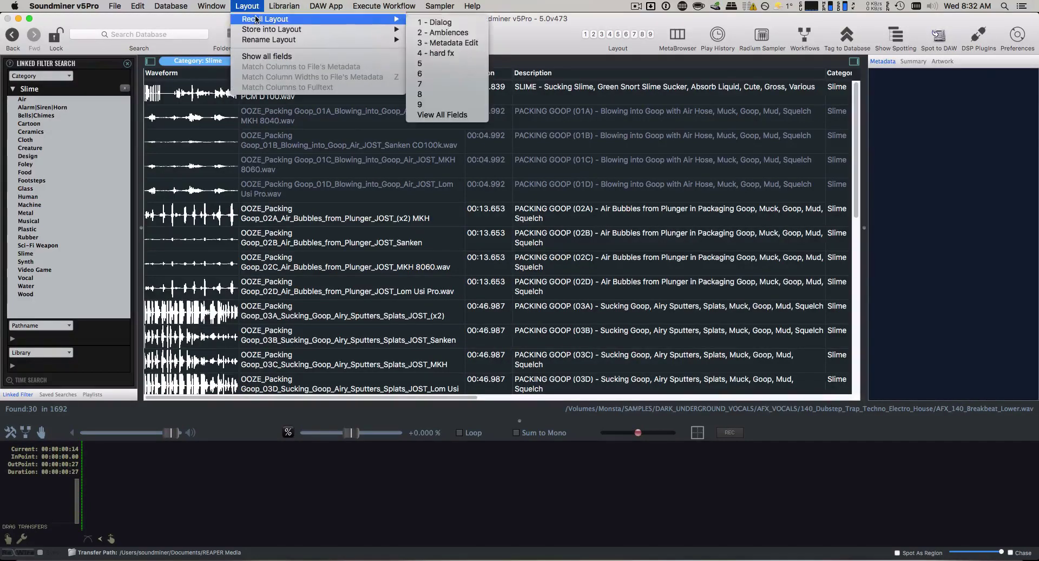
pyautogui.click(423, 52)
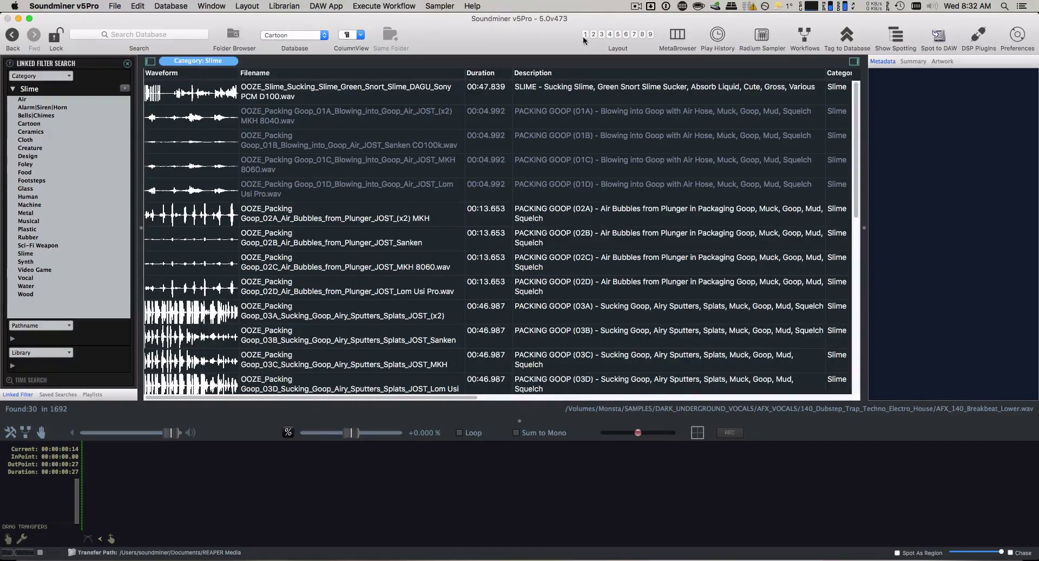
# Step: Open the Radium sampler, enable the Limiter, adjust its threshold, then switch it off again
pyautogui.click(760, 37)
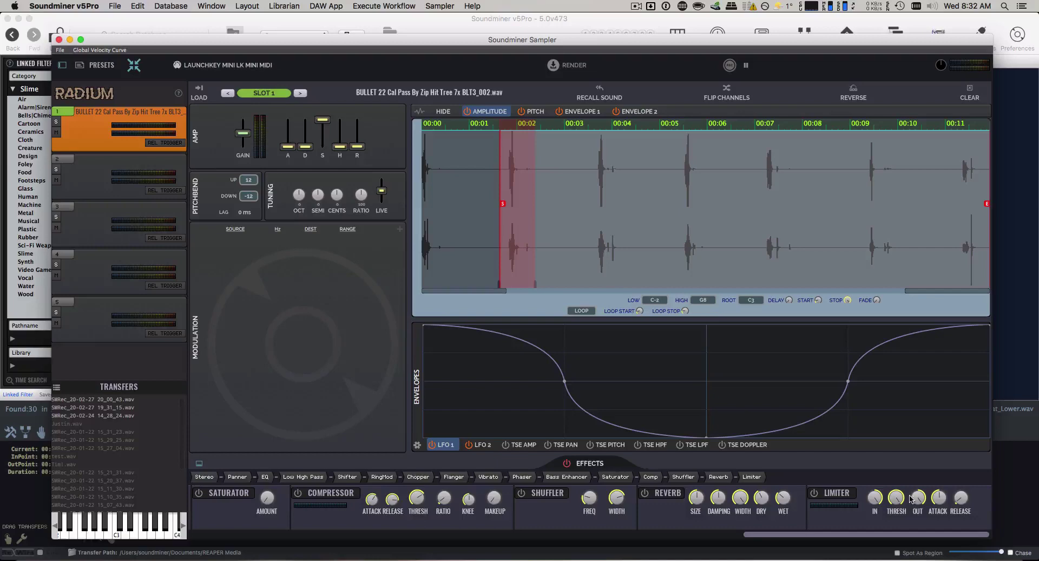
pyautogui.click(841, 498)
pyautogui.moveTo(892, 498); pyautogui.dragTo(919, 470)
pyautogui.click(814, 493)
pyautogui.click(65, 52)
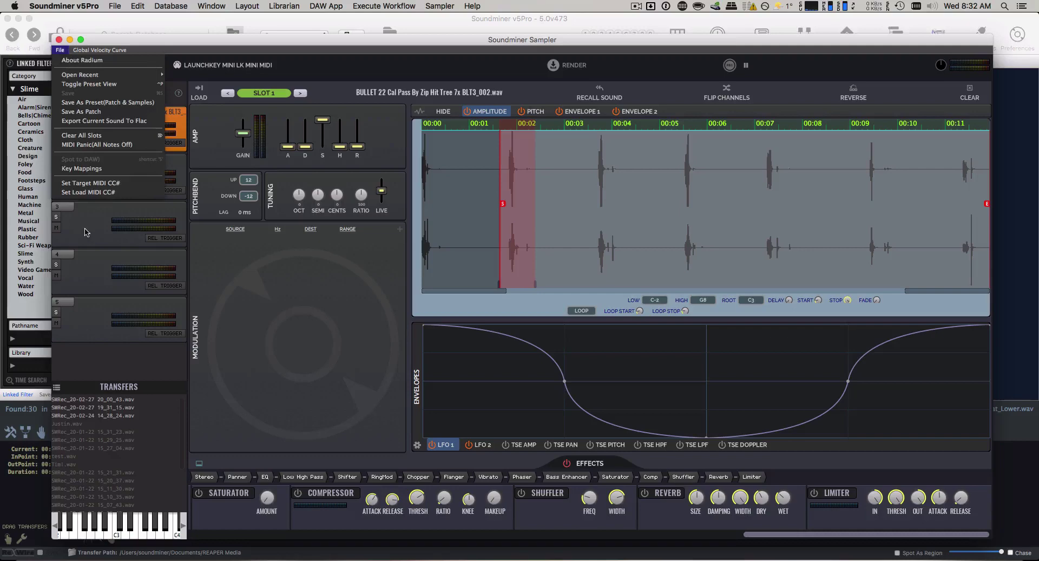
pyautogui.click(84, 172)
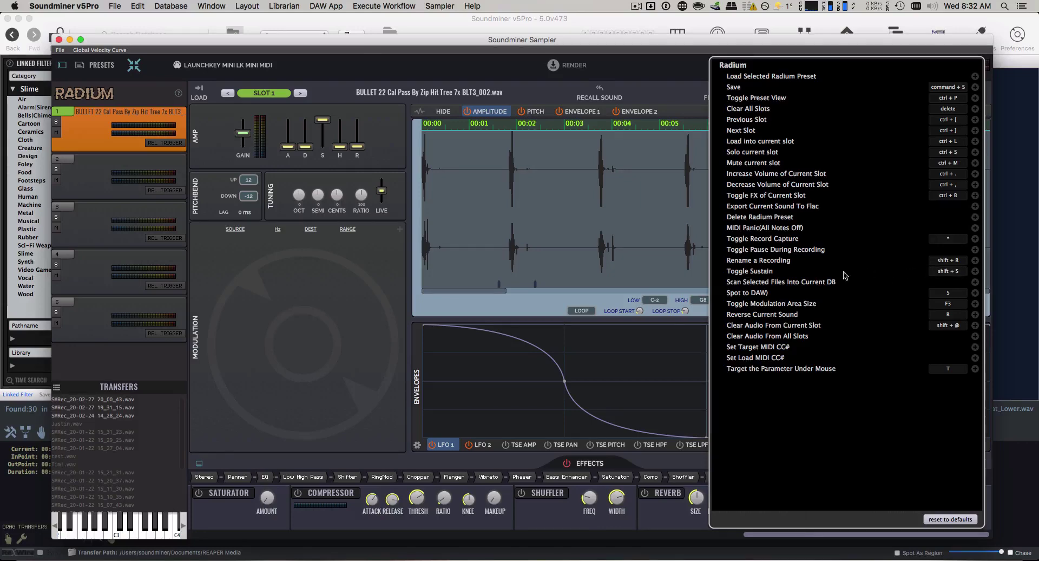
pyautogui.click(488, 316)
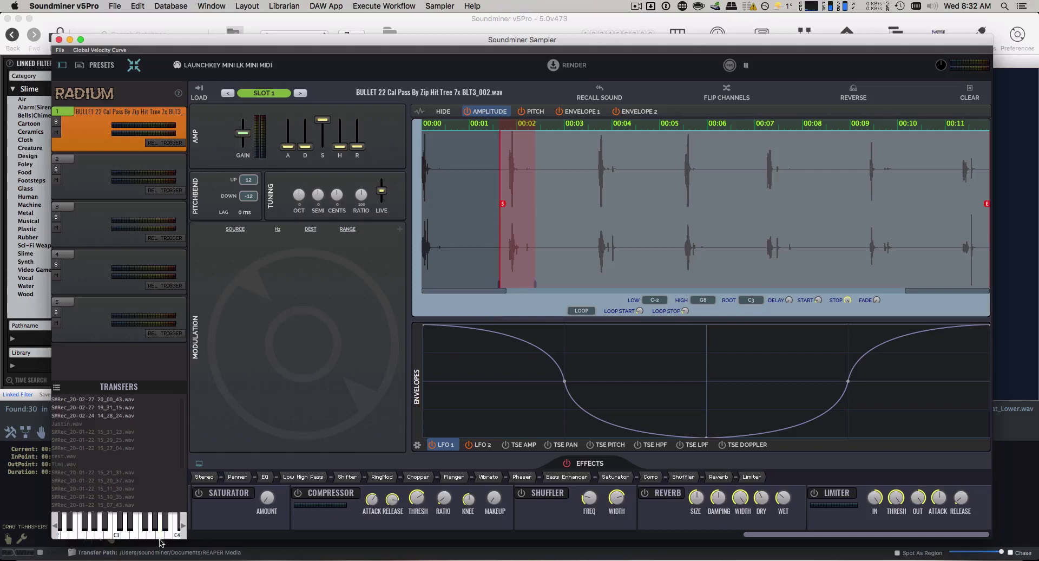
# Step: Audition the bullet sample at C3 and E3, then lower the output gain and reset it
pyautogui.click(118, 534)
pyautogui.click(118, 535)
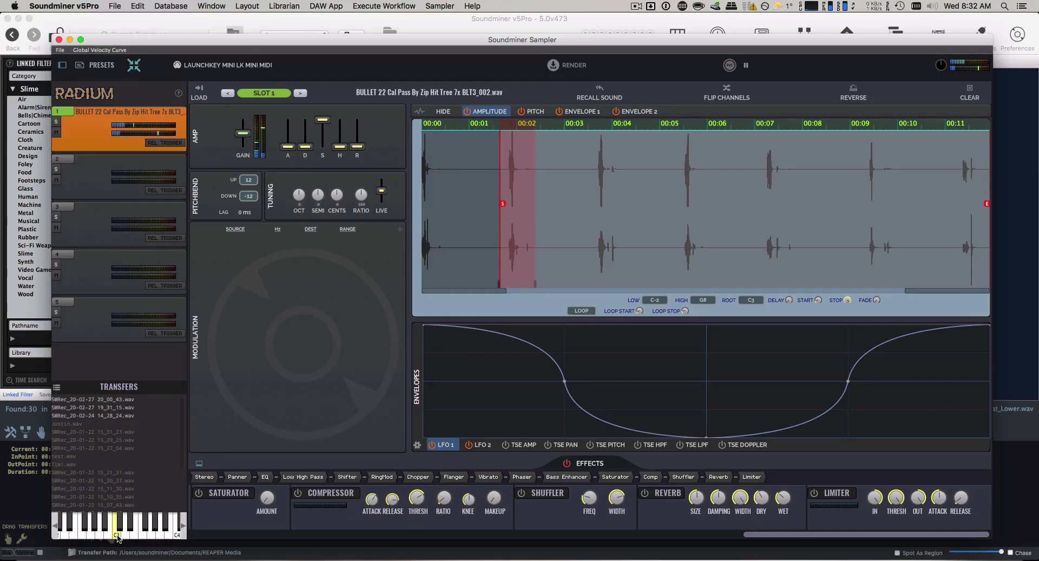
pyautogui.click(134, 533)
pyautogui.click(118, 534)
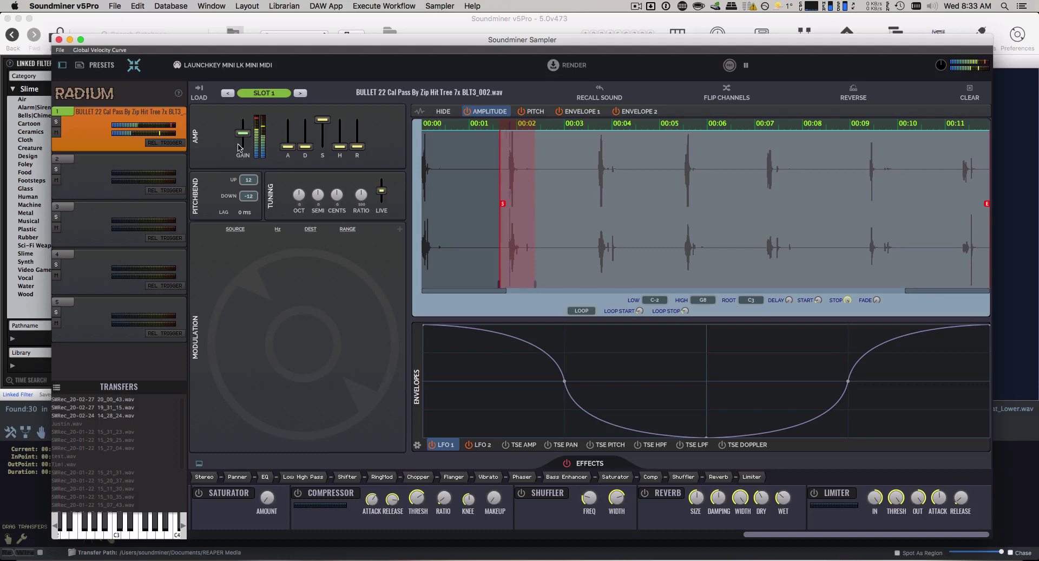
pyautogui.moveTo(242, 133); pyautogui.dragTo(242, 146)
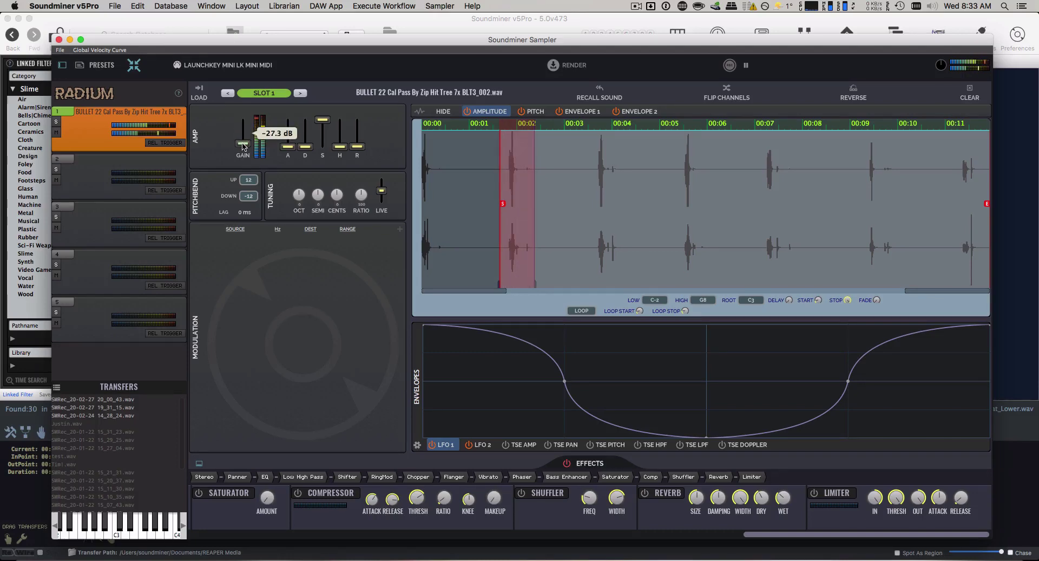
pyautogui.doubleClick(243, 145)
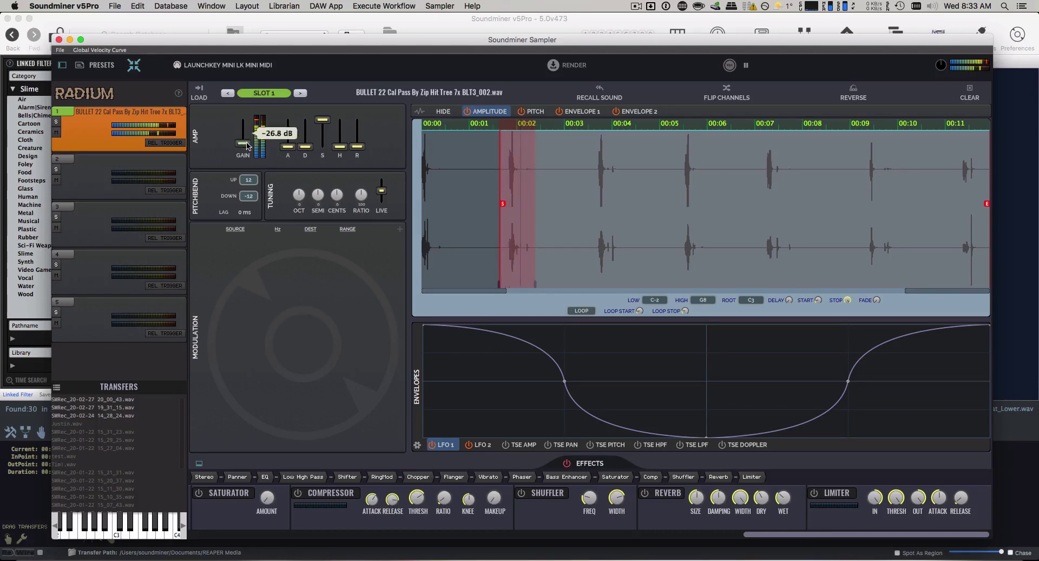
# Step: Enable the stereo panner, draw a pitch envelope dipping near 0:02, and close the sampler
pyautogui.click(214, 477)
pyautogui.click(226, 499)
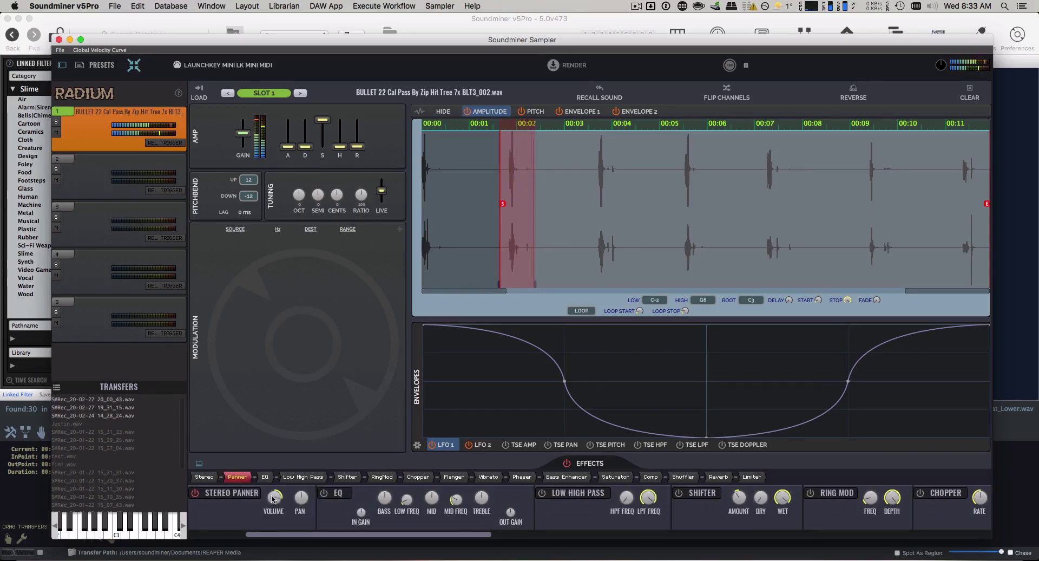
pyautogui.click(533, 111)
pyautogui.moveTo(518, 208)
pyautogui.mouseDown()
pyautogui.moveTo(509, 189)
pyautogui.moveTo(533, 234)
pyautogui.mouseUp()
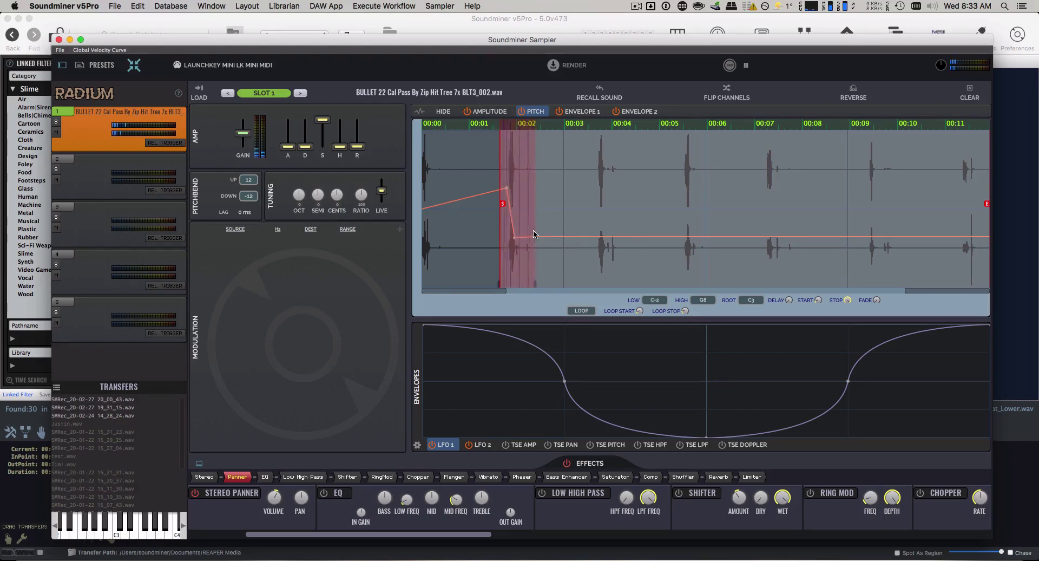
pyautogui.moveTo(506, 188); pyautogui.dragTo(501, 238)
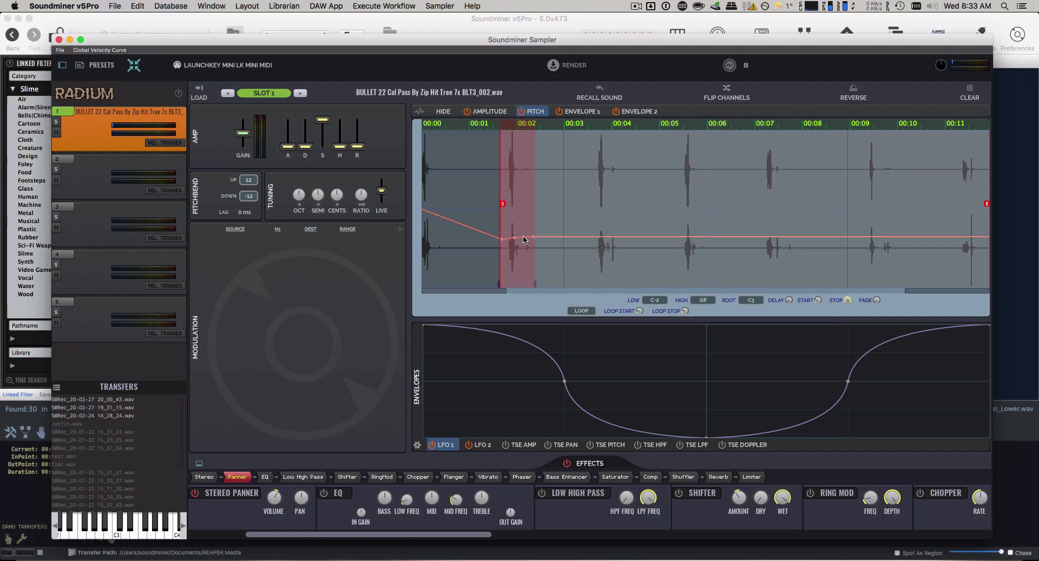
pyautogui.click(60, 39)
pyautogui.click(276, 36)
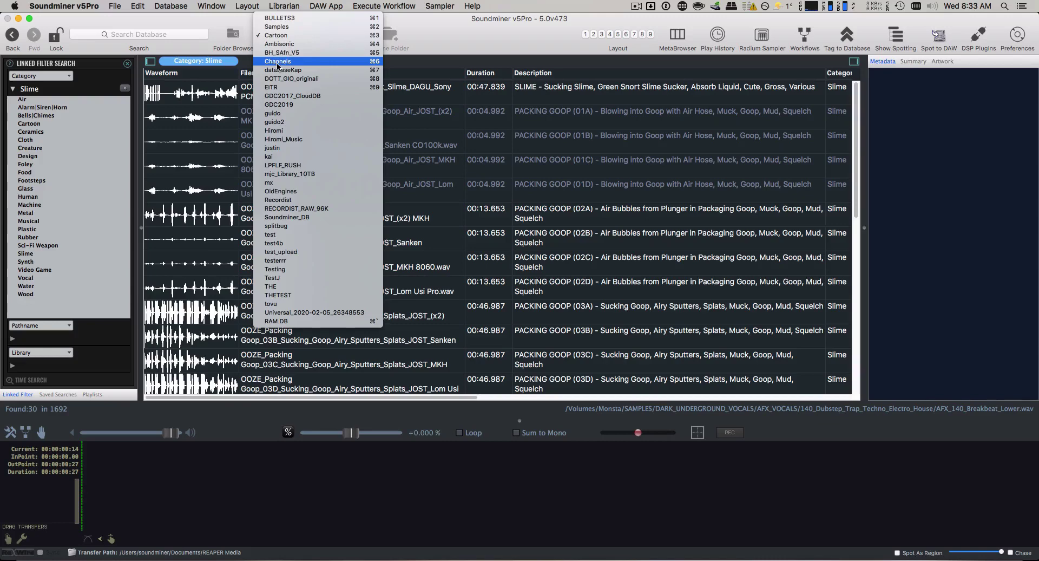
# Step: Switch to the Samples database and audition AFX_100 clips from Drop_That_b_High to Exodus_Dark
pyautogui.click(277, 27)
pyautogui.scroll(-15, 389, 230)
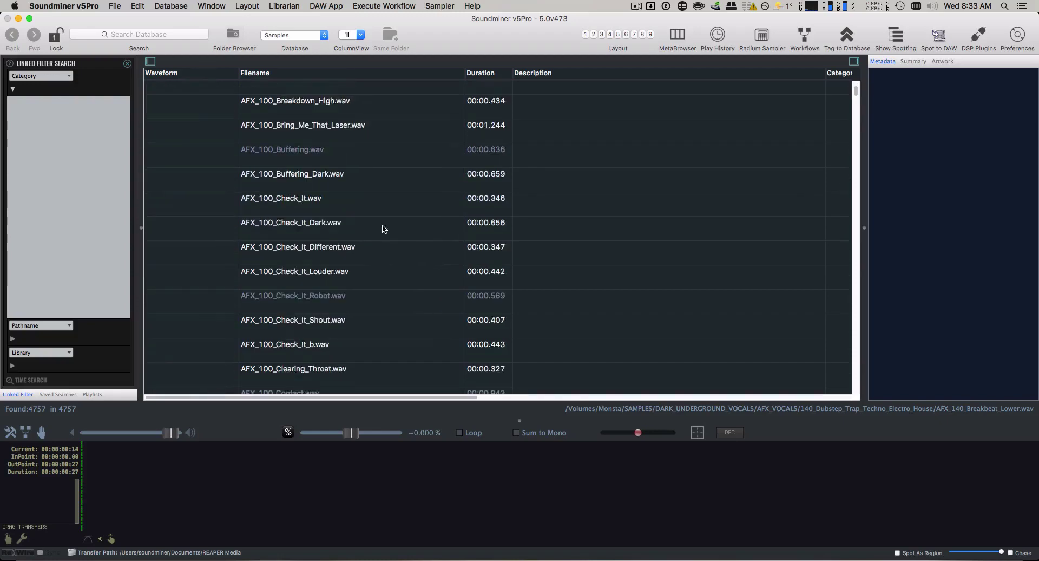
pyautogui.click(292, 271)
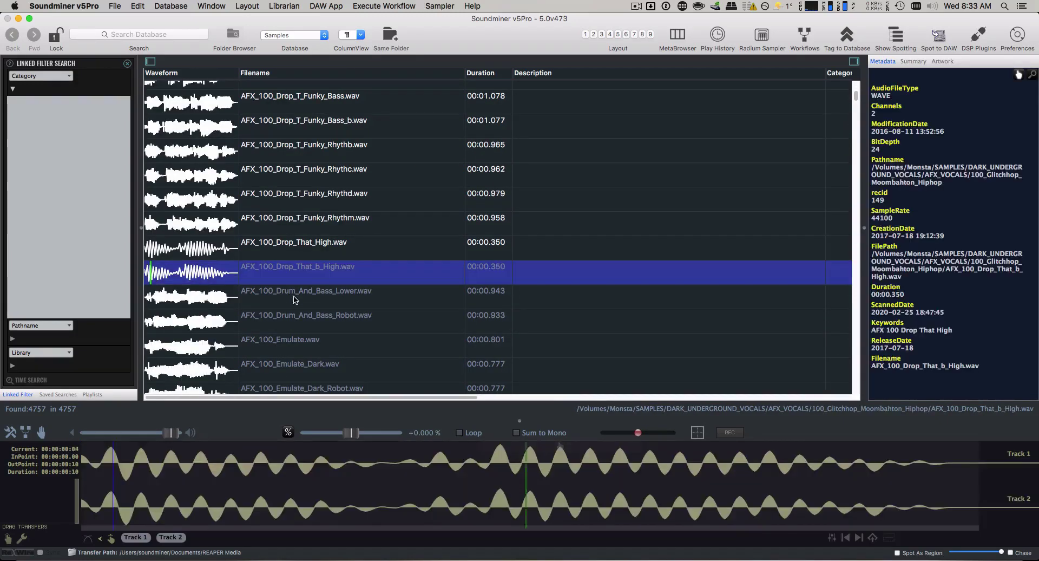
pyautogui.click(294, 297)
pyautogui.click(295, 322)
pyautogui.click(296, 346)
pyautogui.click(296, 373)
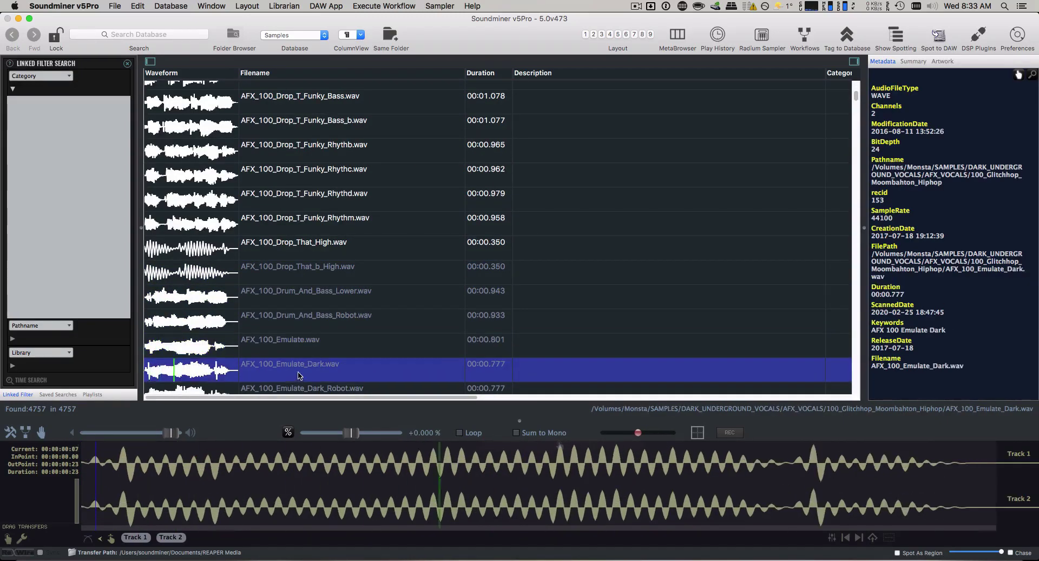
pyautogui.scroll(-5, 303, 336)
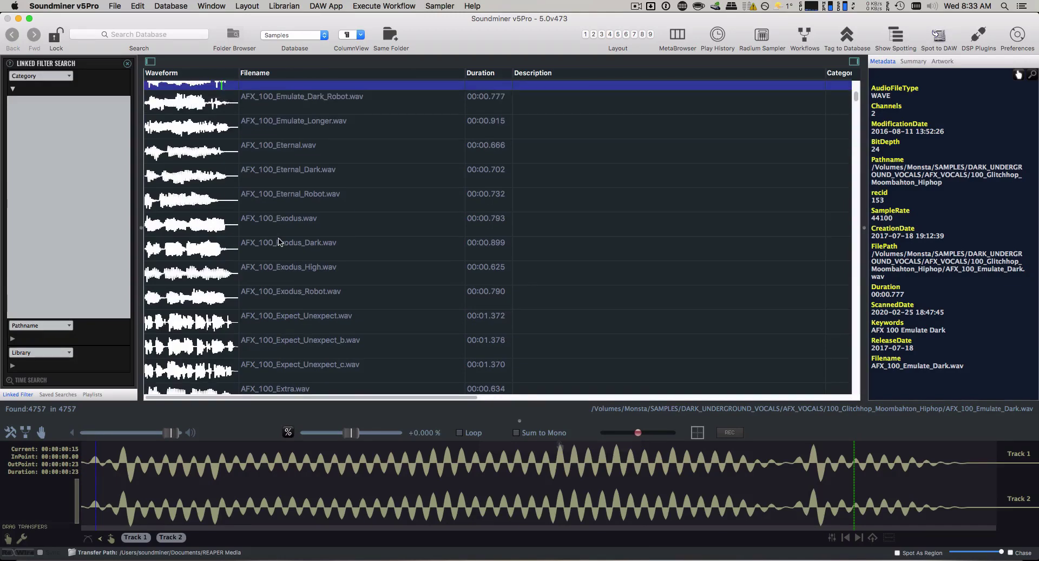
pyautogui.click(278, 230)
pyautogui.click(277, 252)
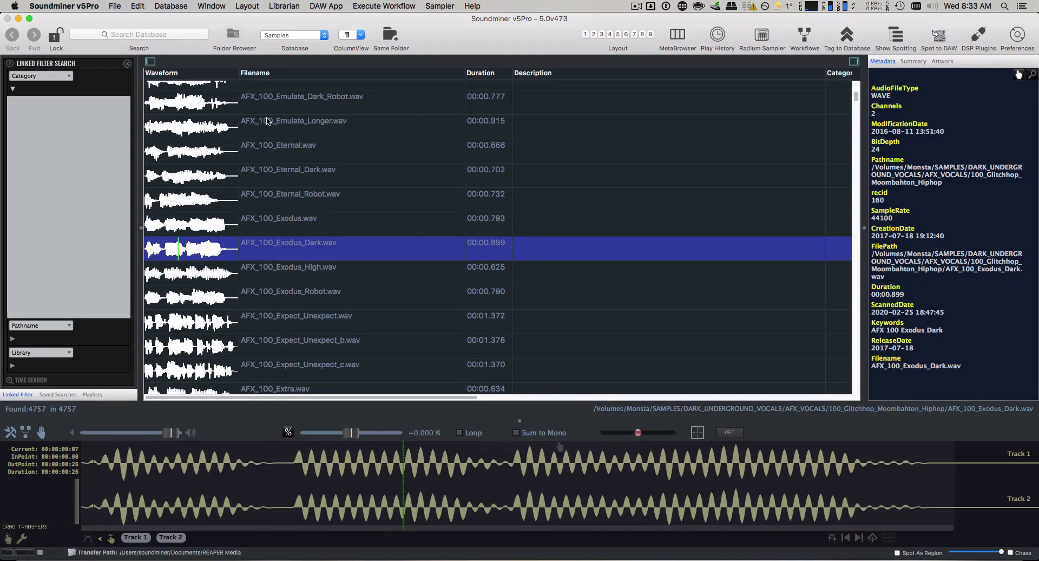
# Step: Select AFX_100 files from Drop_That_b_High through Get_Ready_Robot
pyautogui.scroll(5, 329, 166)
pyautogui.click(270, 216)
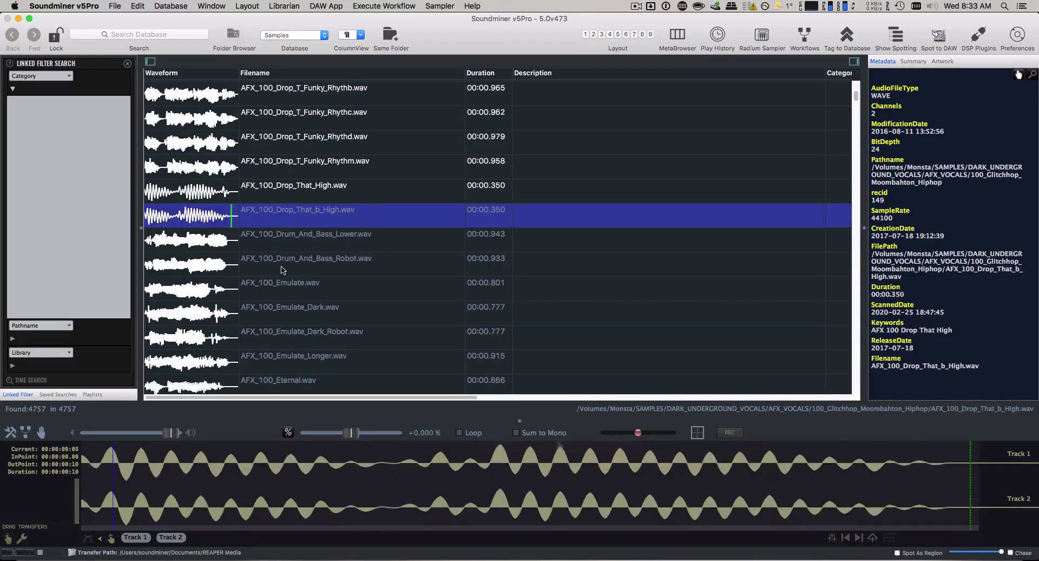
pyautogui.scroll(-10, 268, 228)
pyautogui.keyDown('shift'); pyautogui.click(264, 232); pyautogui.keyUp('shift')
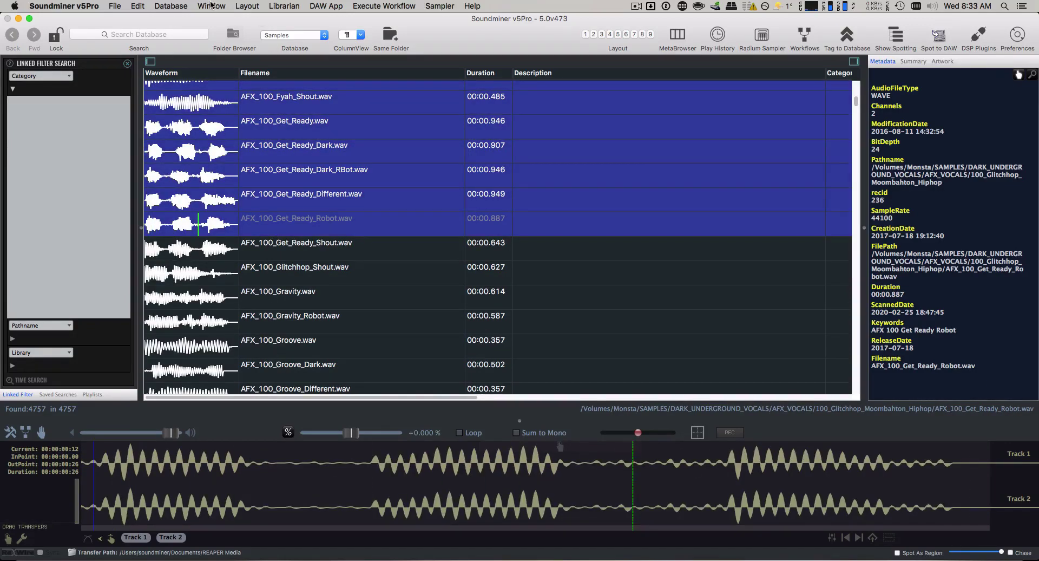
# Step: Composite the selected files with 1.350 s spacing, wave markers on and Radium regions off
pyautogui.click(210, 5)
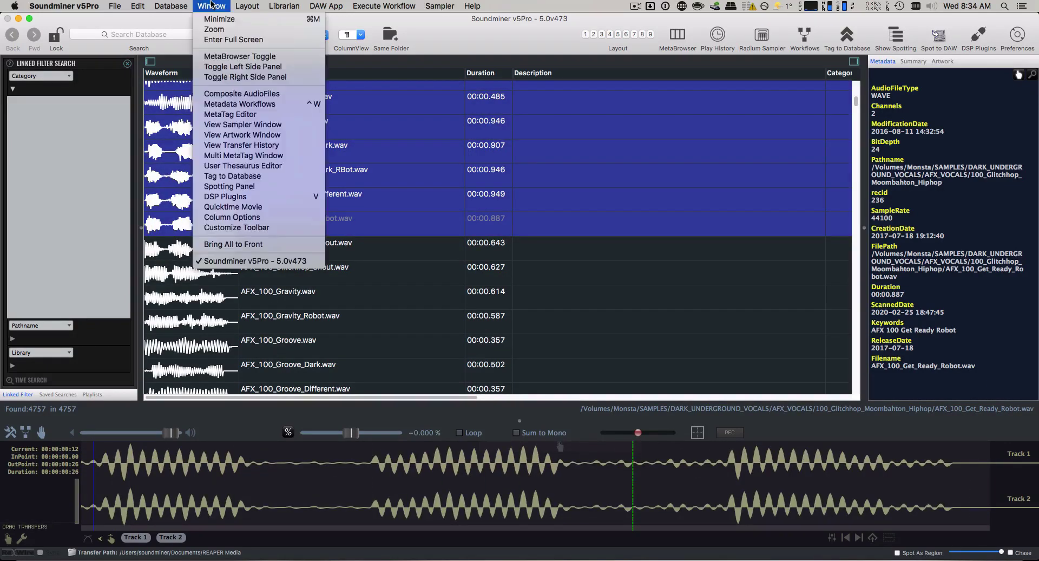
pyautogui.click(229, 97)
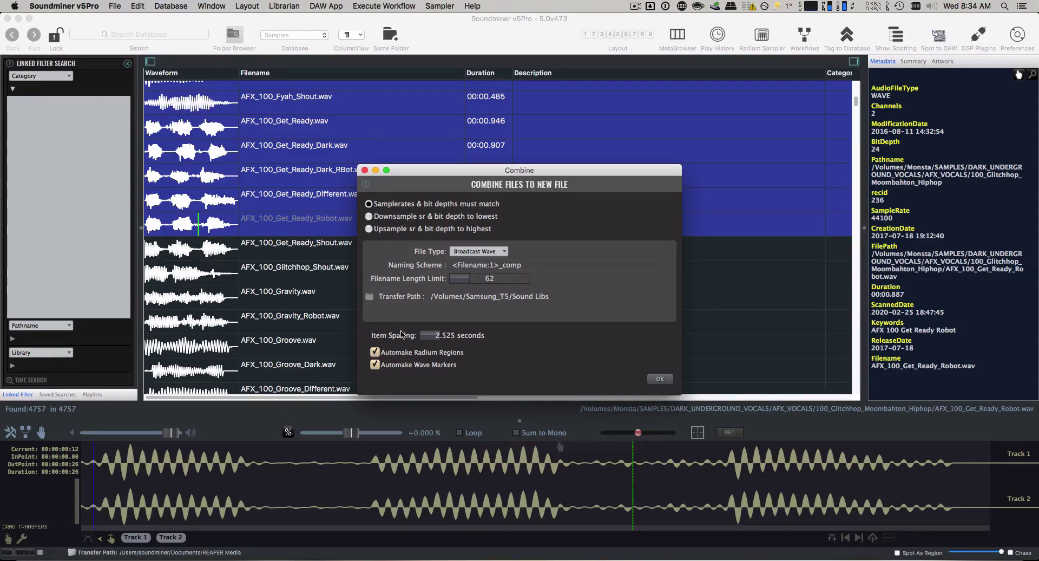
pyautogui.moveTo(434, 336); pyautogui.dragTo(429, 336)
pyautogui.click(374, 365)
pyautogui.click(374, 352)
pyautogui.click(374, 364)
pyautogui.click(660, 379)
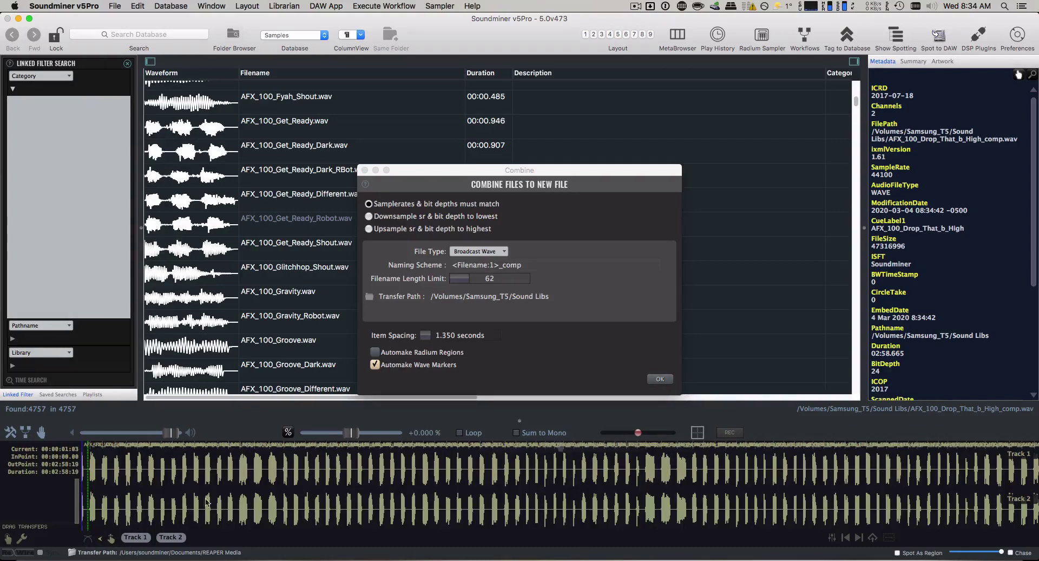
# Step: Zoom into AFX_100_Drop_That_b_High_comp.wav's waveform and scroll through its marker-labelled clips
pyautogui.scroll(5, 190, 482)
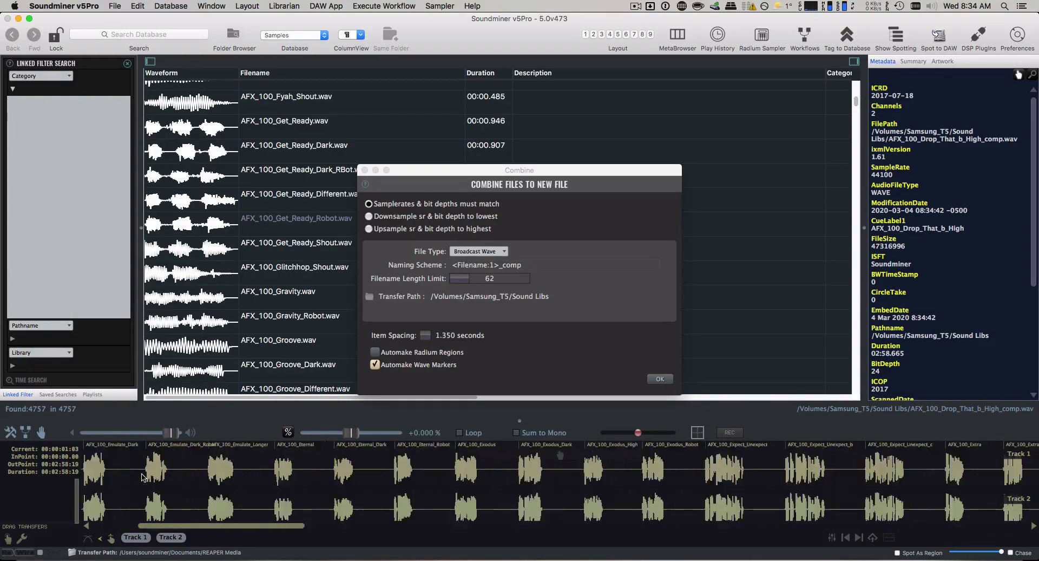
pyautogui.scroll(3, 143, 478)
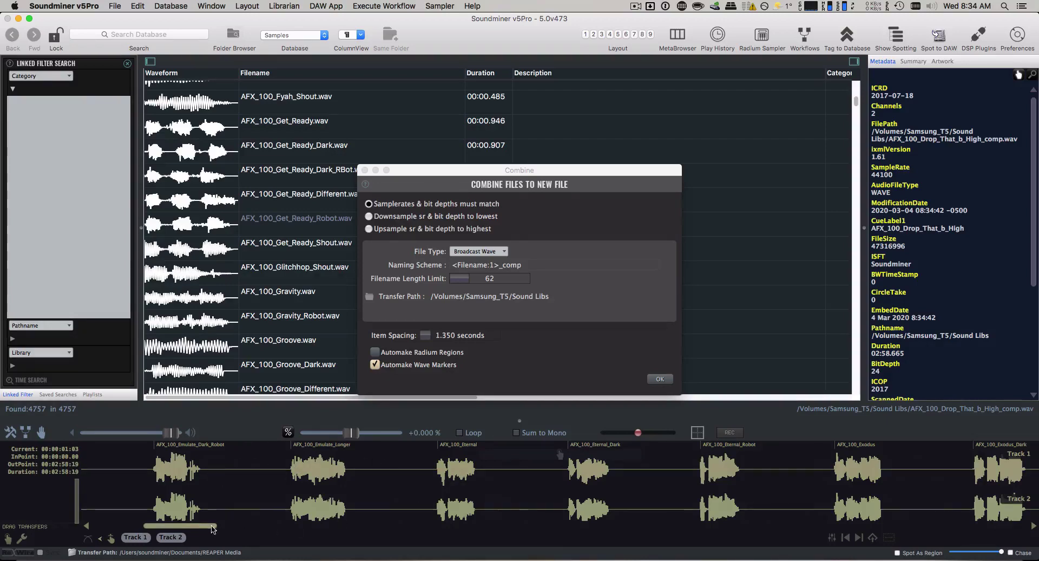
pyautogui.moveTo(207, 526); pyautogui.dragTo(157, 525)
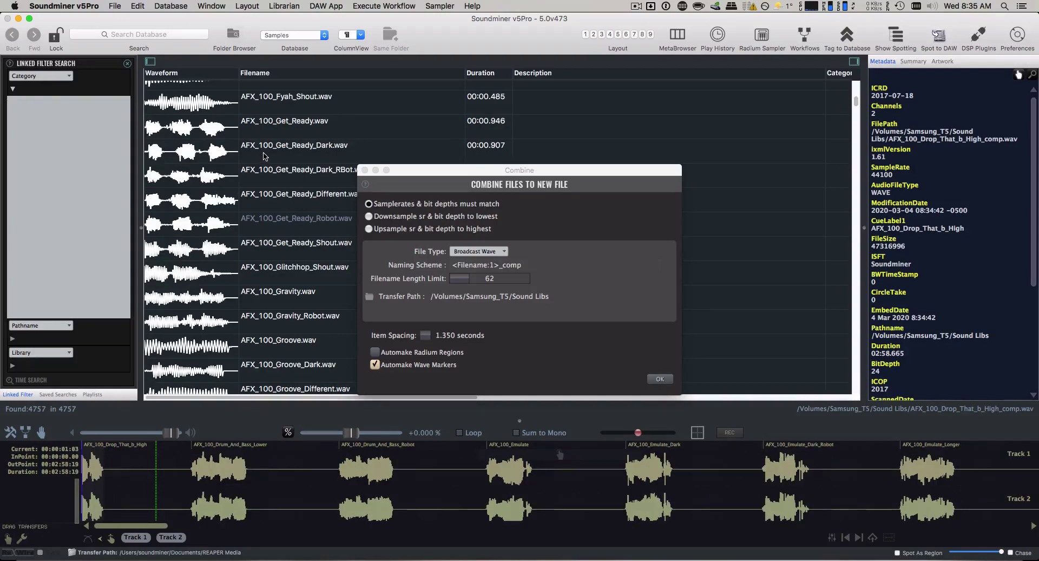
# Step: Select the AFX_100 files from Funky through Fyah_Dark
pyautogui.click(185, 152)
pyautogui.scroll(5, 277, 338)
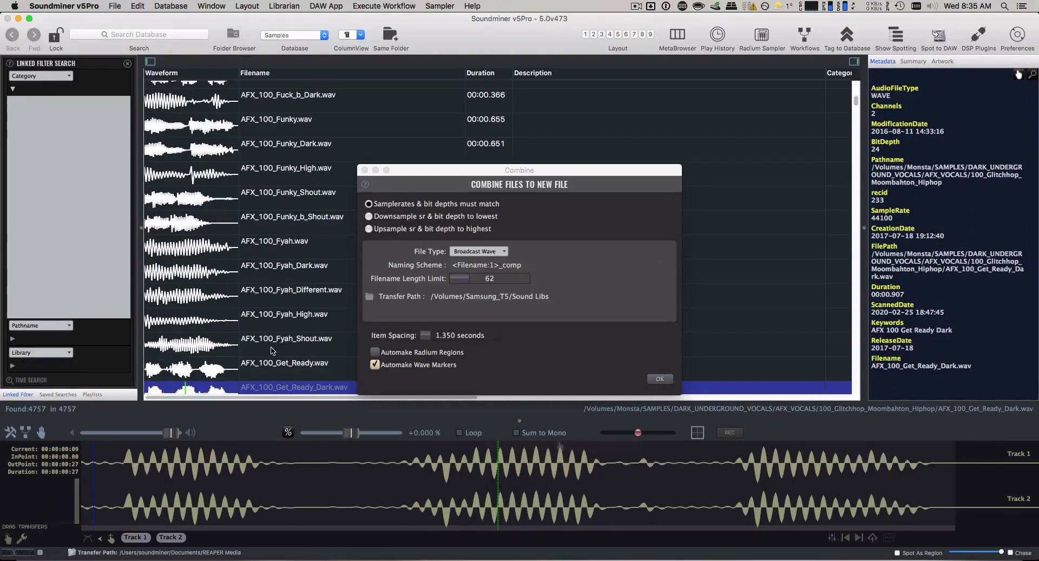
pyautogui.keyDown('shift'); pyautogui.click(277, 342); pyautogui.keyUp('shift')
pyautogui.click(281, 265)
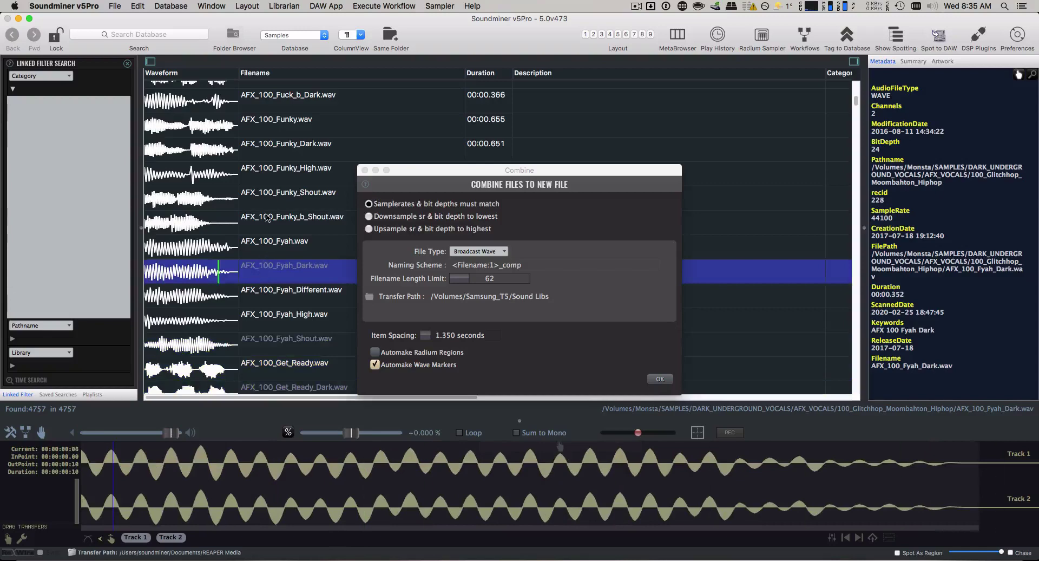
pyautogui.keyDown('shift'); pyautogui.click(276, 120); pyautogui.keyUp('shift')
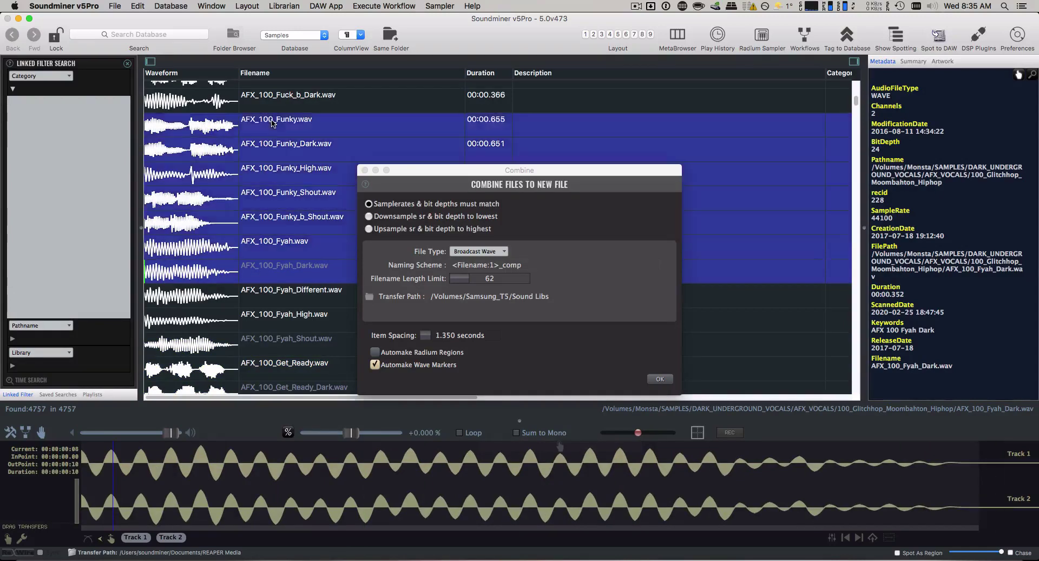
# Step: Combine them into AFX_100_Funky_comp.wav with Radium regions on and wave markers off
pyautogui.click(390, 352)
pyautogui.click(391, 364)
pyautogui.click(650, 379)
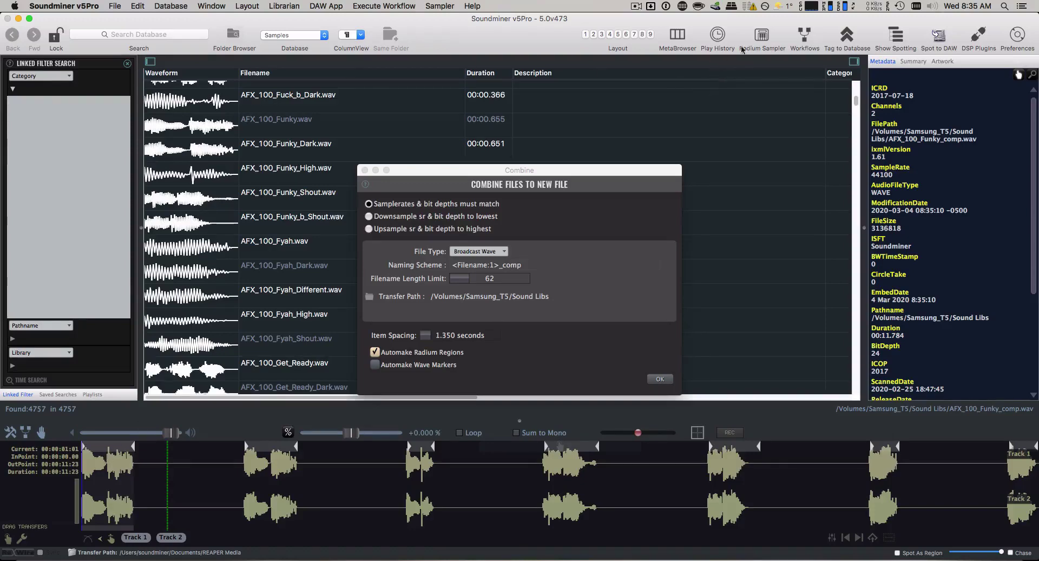
# Step: Open AFX_100_Funky_comp.wav in the Radium sampler and hide the envelope line over its waveform
pyautogui.click(762, 35)
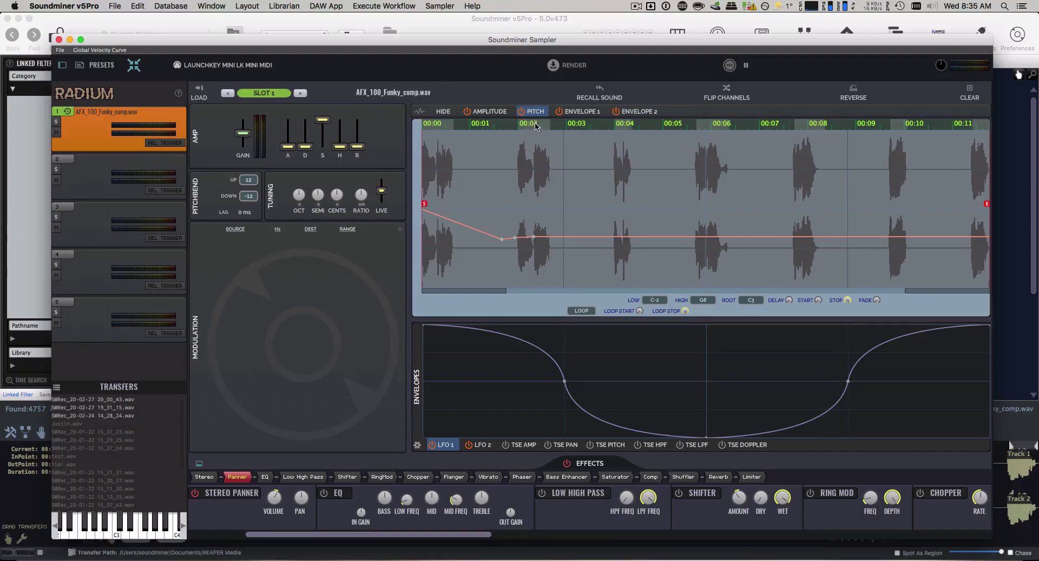
pyautogui.click(443, 111)
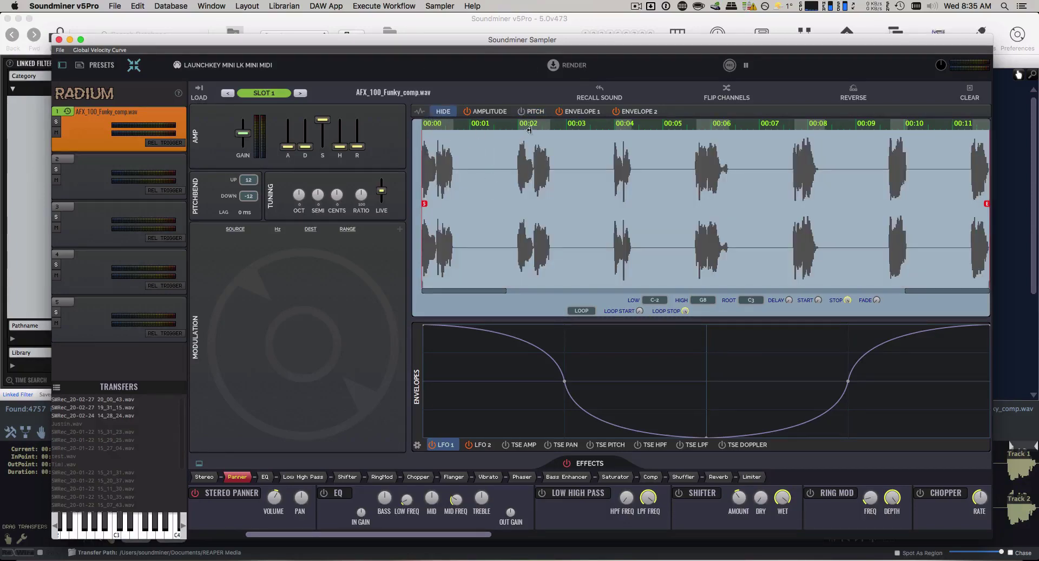